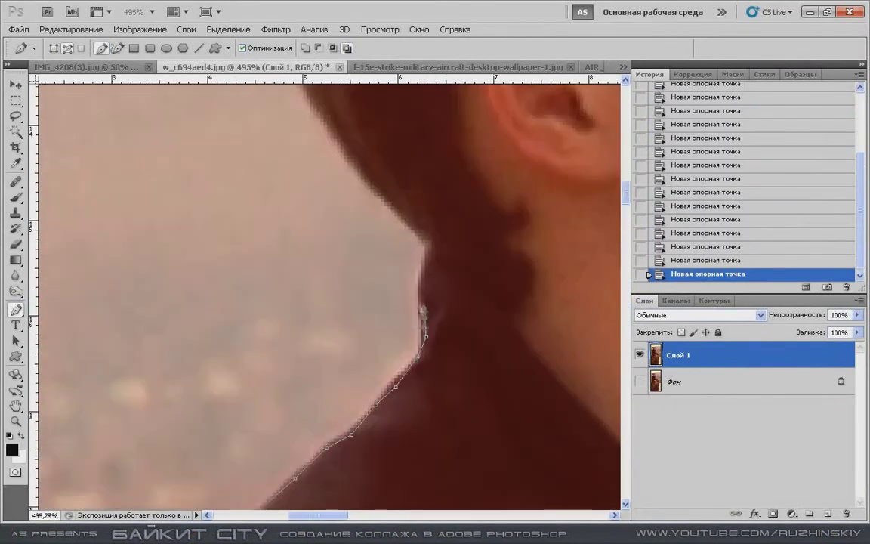
# Trace pen-path anchor points up along the man's neck edge to outline him
pyautogui.moveTo(424, 310); pyautogui.dragTo(525, 385)
pyautogui.click(495, 376)
pyautogui.click(441, 312)
pyautogui.click(406, 251)
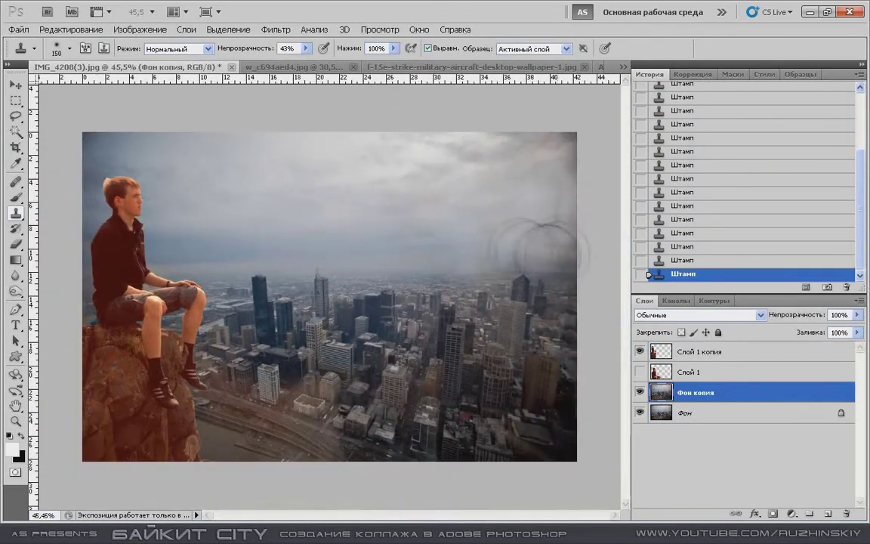
# Zoom out to view the whole collage
pyautogui.hotkey('ctrl', '-')
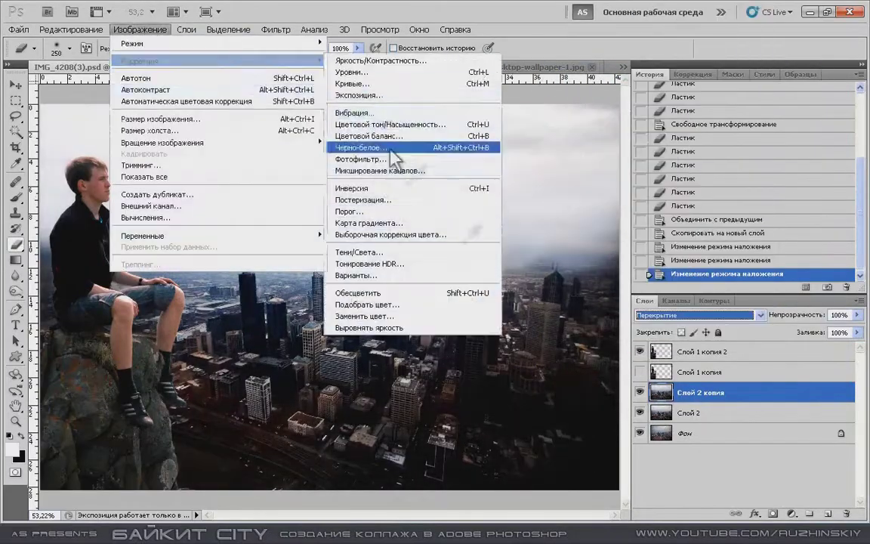
# Open the Black & White adjustment settings for the city layer
pyautogui.click(394, 155)
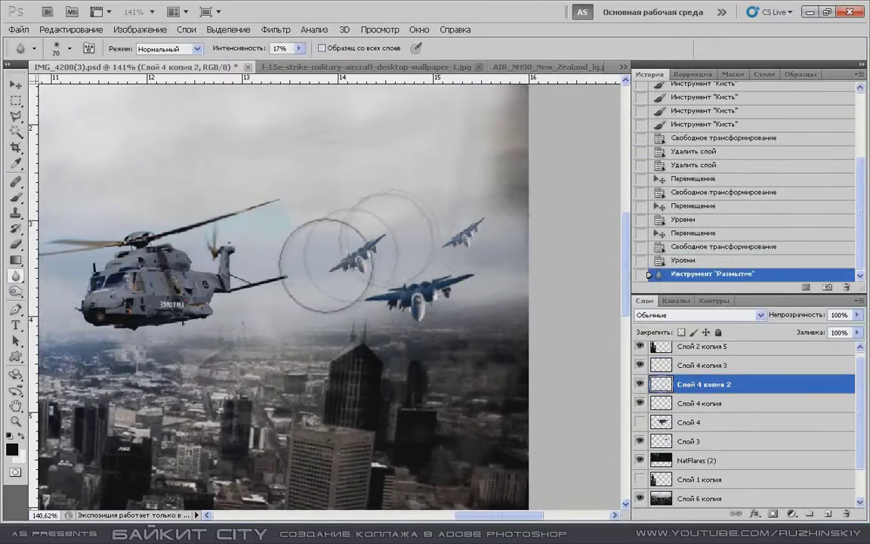
# Compare the first and second saved History snapshots of the collage
pyautogui.scroll(5, 423, 257)
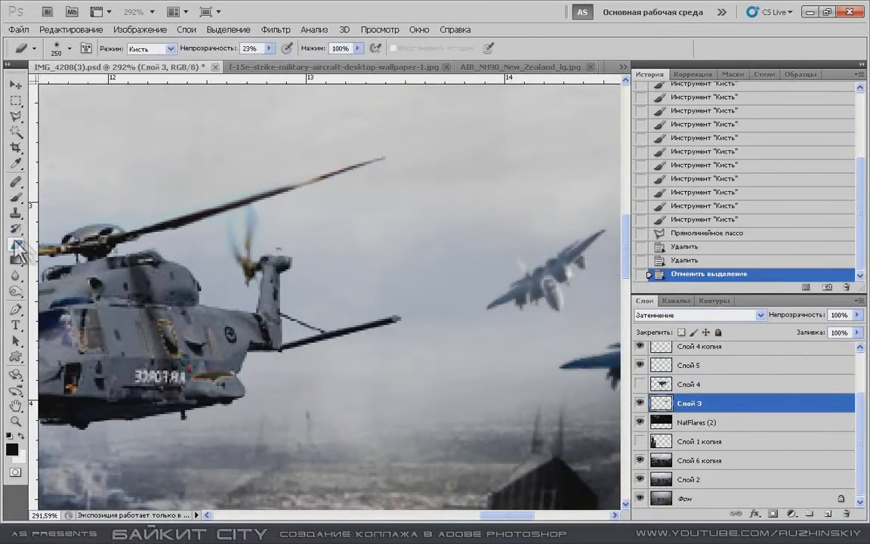
pyautogui.scroll(2, 152, 207)
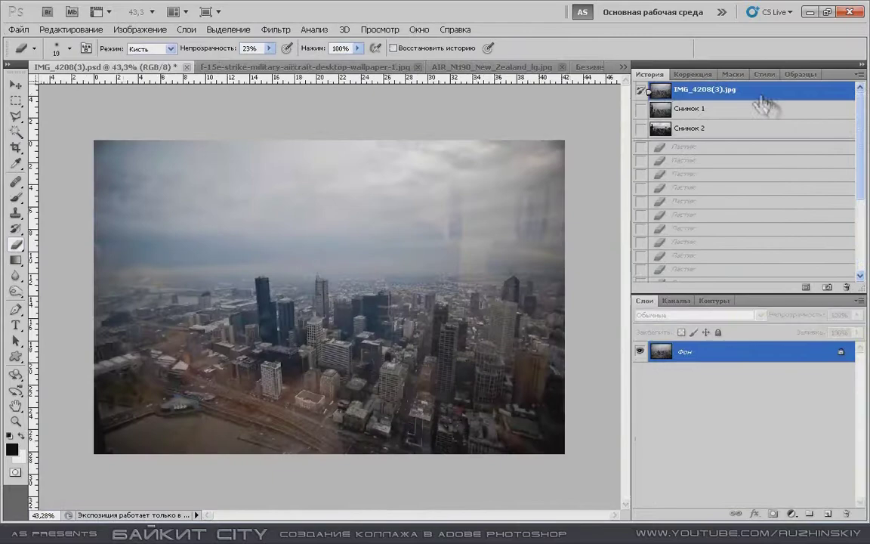
pyautogui.click(763, 107)
pyautogui.click(758, 128)
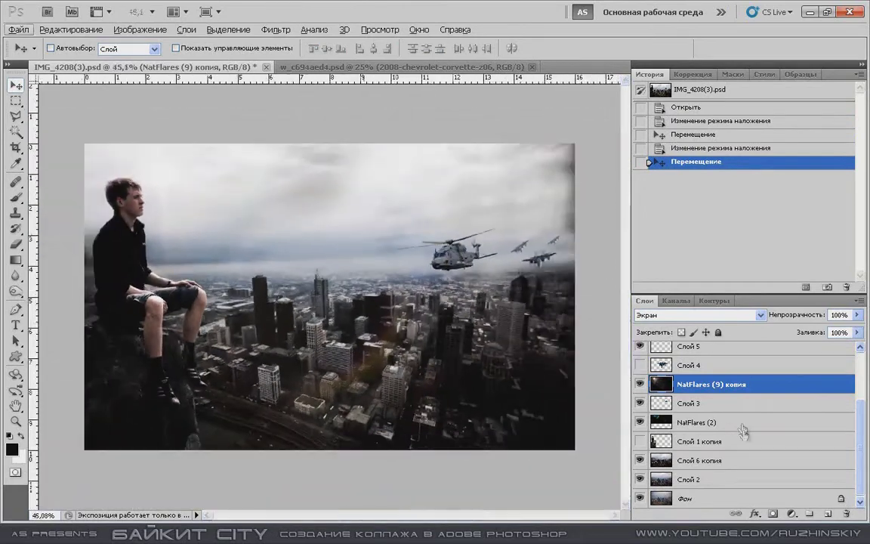
# Move layer 'Слой 2 копия 5' below 'NatFlares (9) копия' in the Layers panel
pyautogui.scroll(3, 133, 251)
pyautogui.scroll(-3, 133, 251)
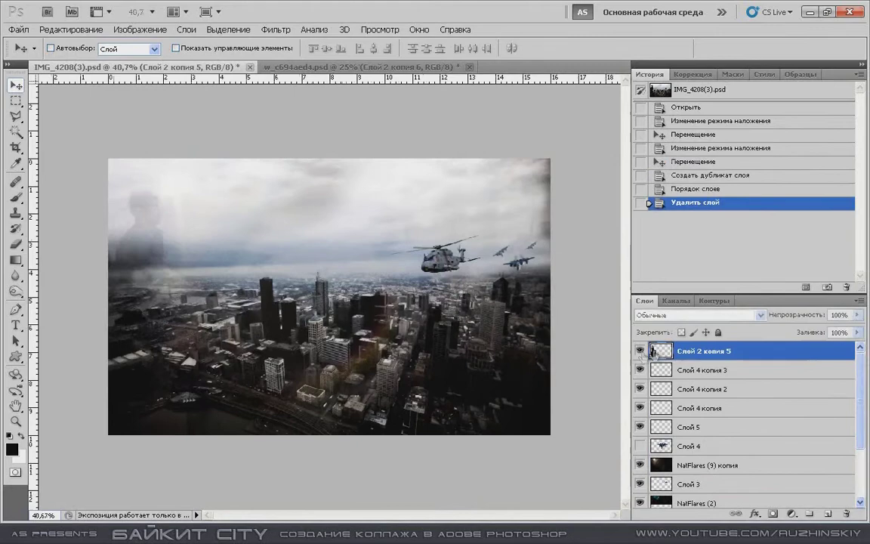
pyautogui.moveTo(654, 353); pyautogui.dragTo(643, 466)
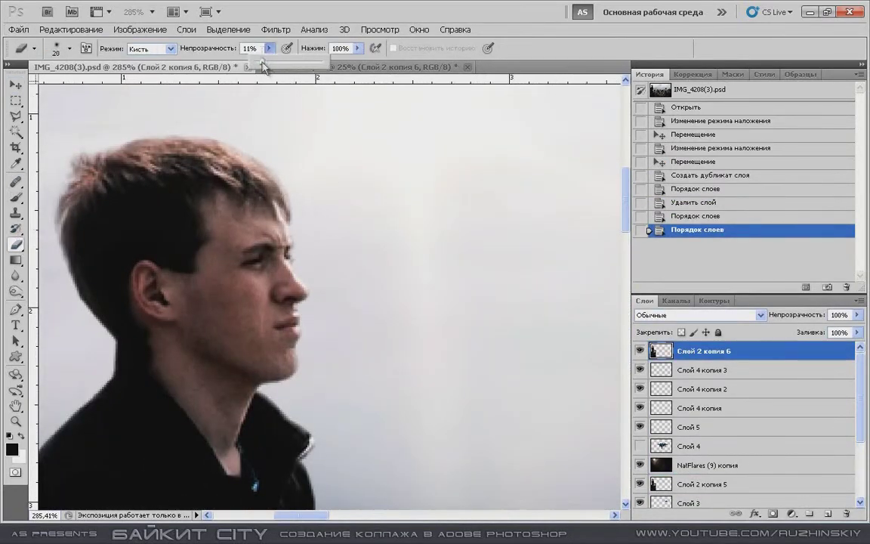
# Softly erase the edge around the man's hair on 'Слой 2 копия 6'
pyautogui.moveTo(293, 187); pyautogui.dragTo(342, 260)
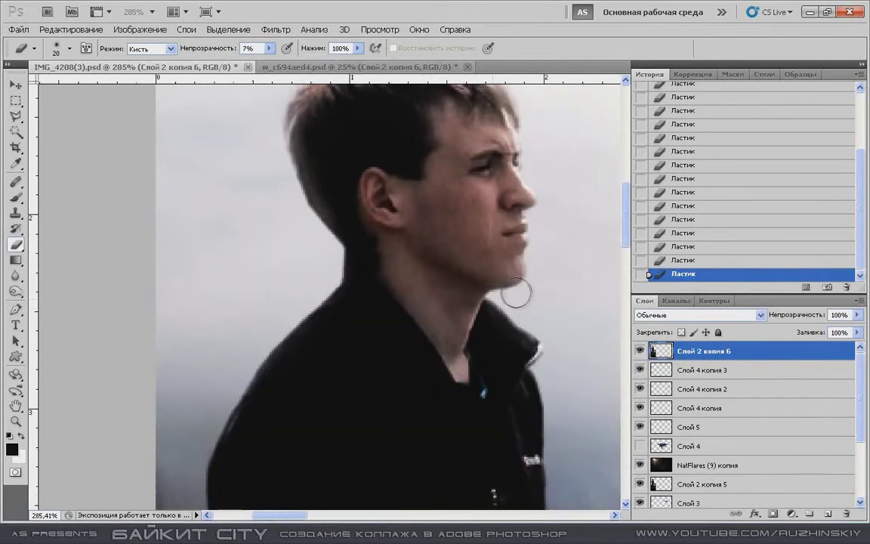
pyautogui.scroll(-5, 516, 295)
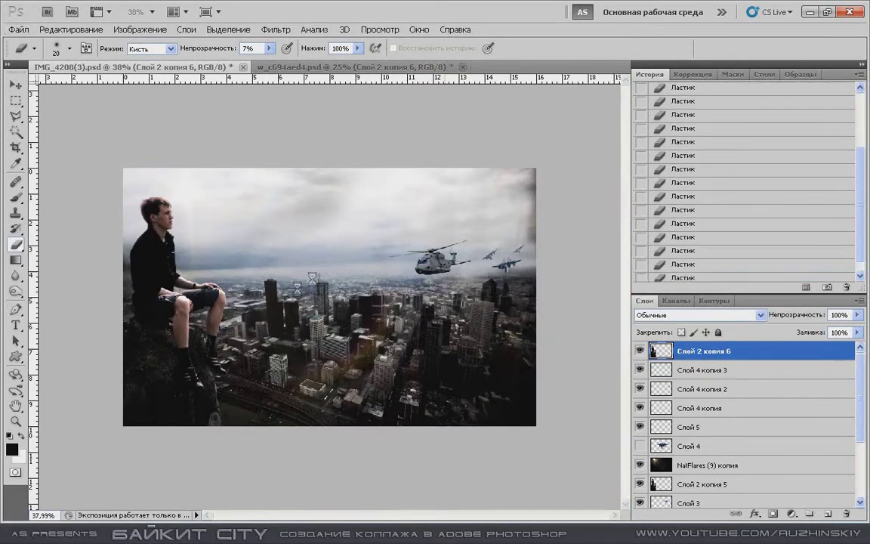
pyautogui.scroll(3, 231, 285)
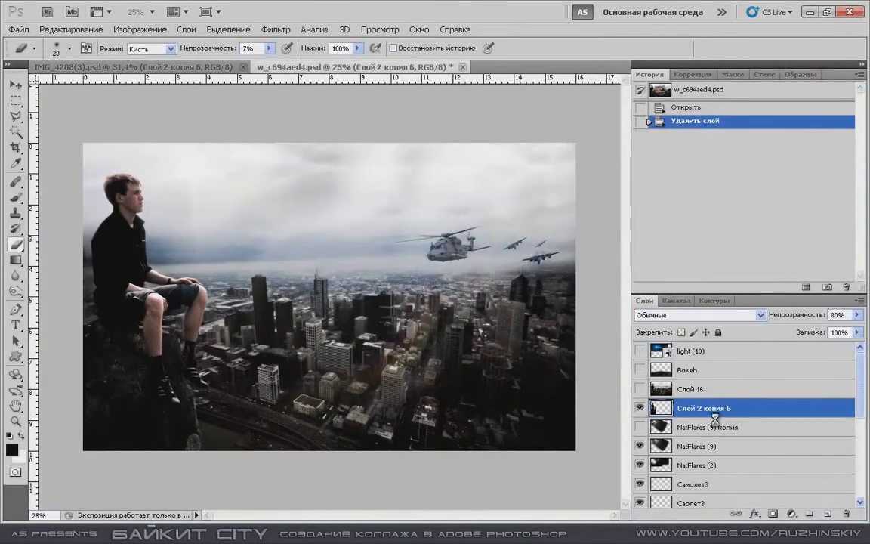
# Stamp visible layers to a new layer and warm its midtones with Color Balance +28, +31, +16
pyautogui.hotkey('ctrl', 'shift', 'alt', 'e')
pyautogui.click(138, 30)
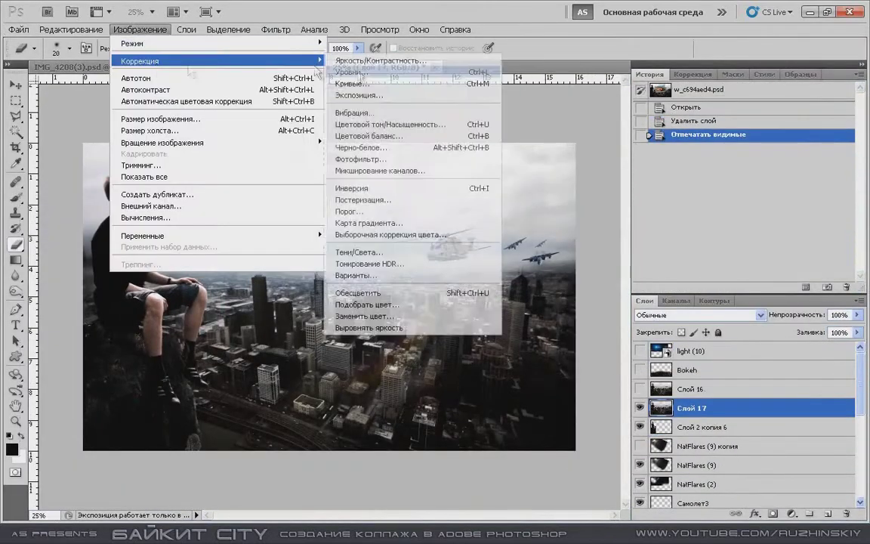
pyautogui.click(382, 136)
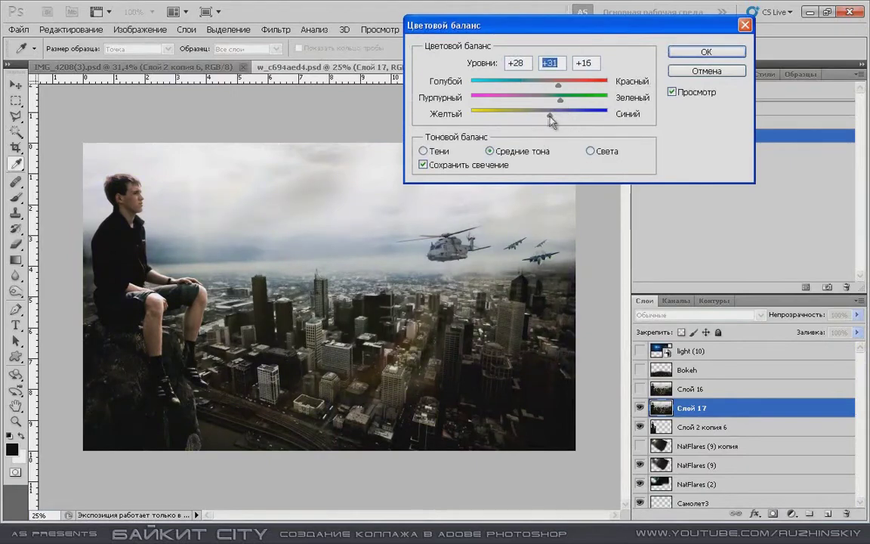
pyautogui.press('Return')
pyautogui.press('Tab')
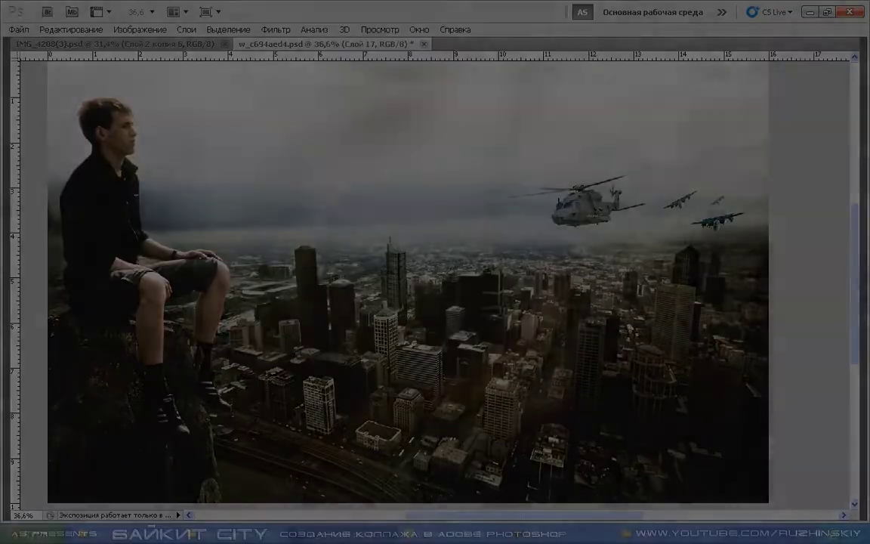